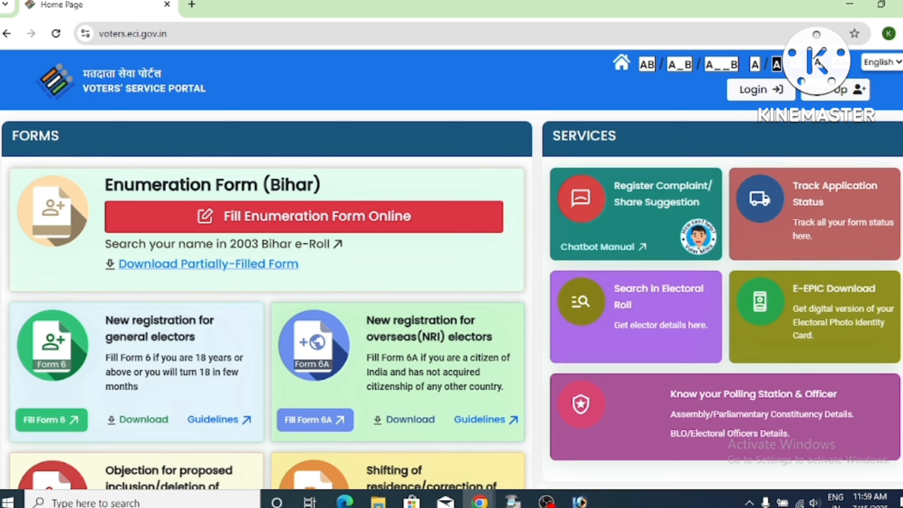
Start a new account sign-up with the mobile number and captcha, leaving email empty.
left_click(858, 94)
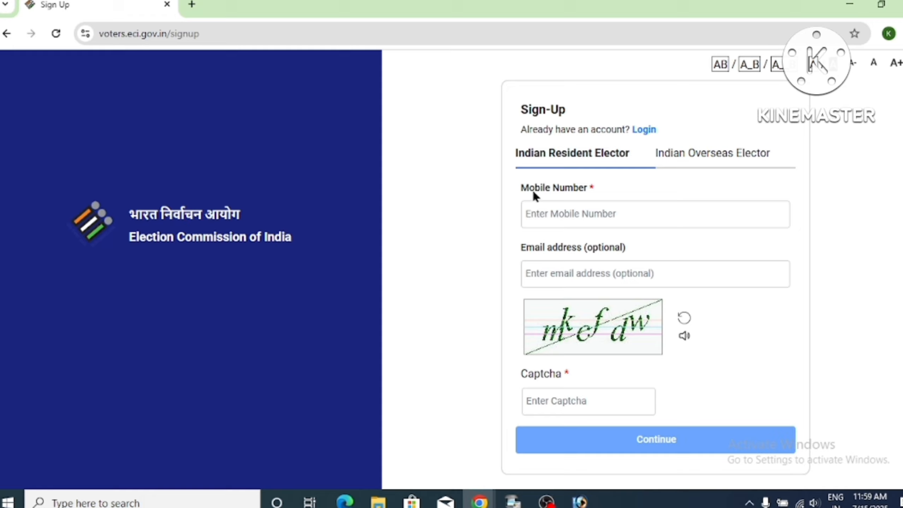
left_click_drag(533, 194, 590, 200)
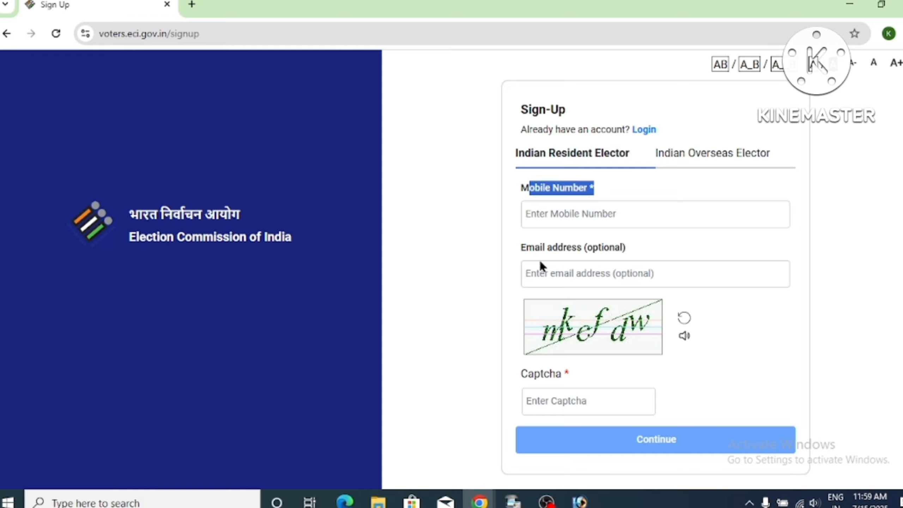
left_click_drag(535, 248, 627, 248)
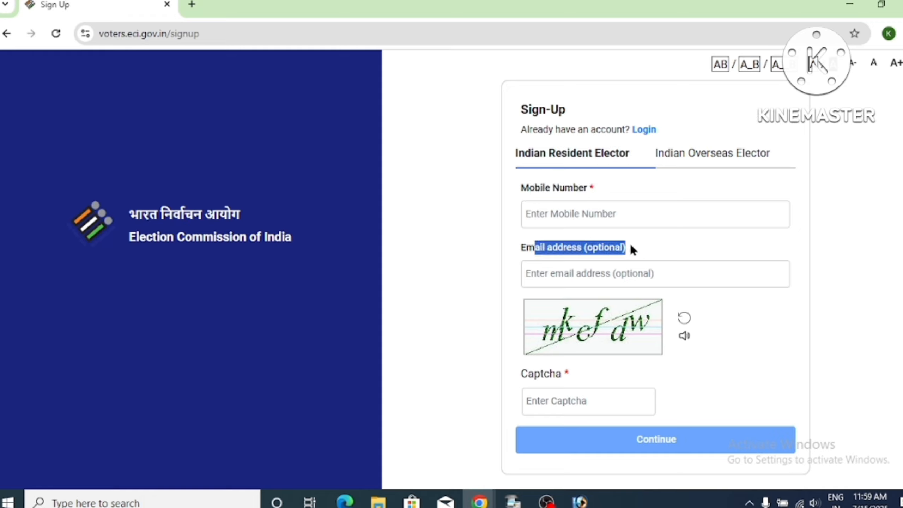
left_click(573, 401)
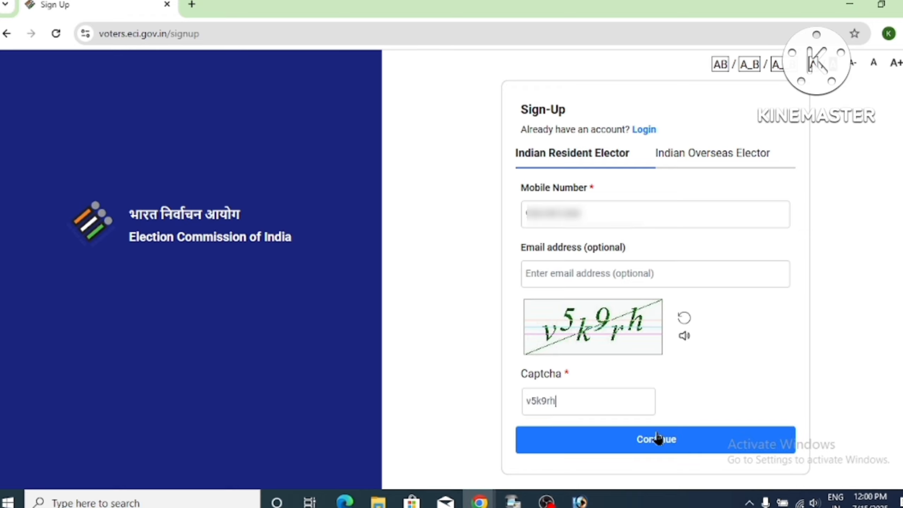
left_click(657, 438)
Enter the applicant's first name and last name.
left_click(635, 225)
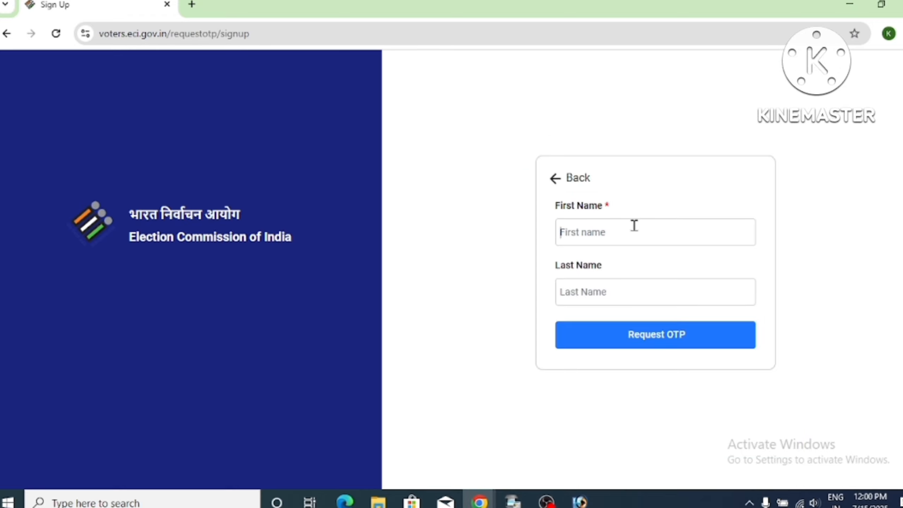
type("•••••••")
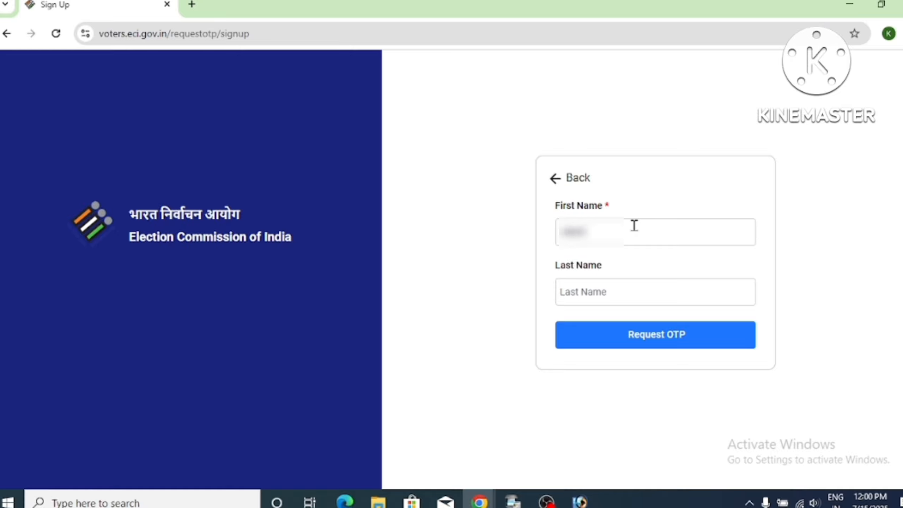
left_click_drag(560, 265, 588, 265)
left_click(596, 296)
type("••••••••")
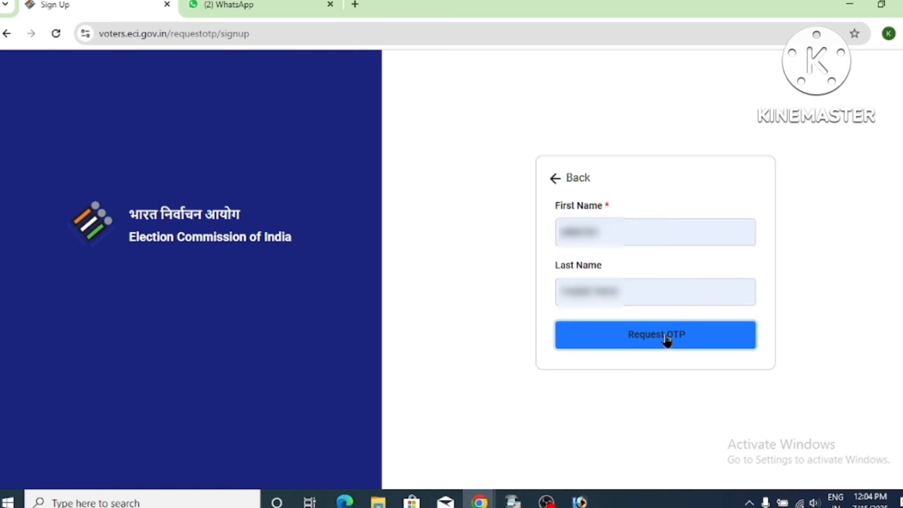
Request a sign-up OTP, enter the six-digit code and verify it.
left_click(668, 340)
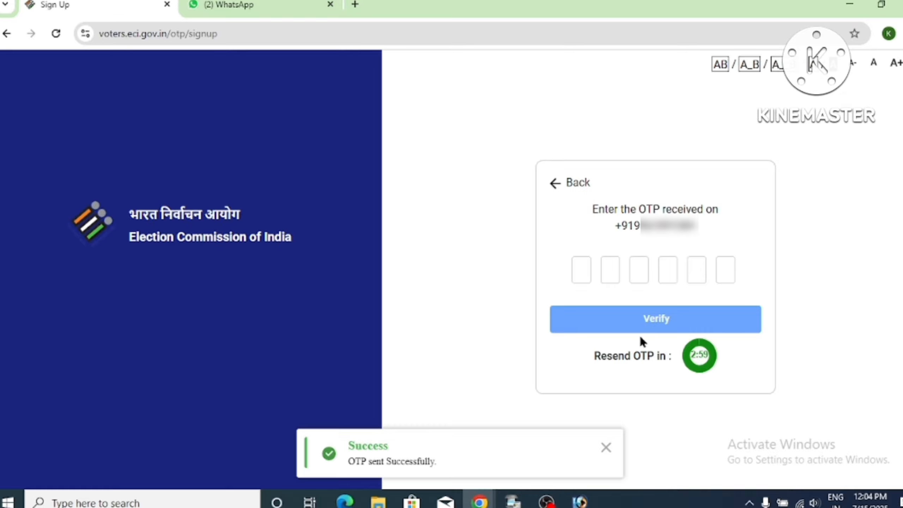
left_click(580, 277)
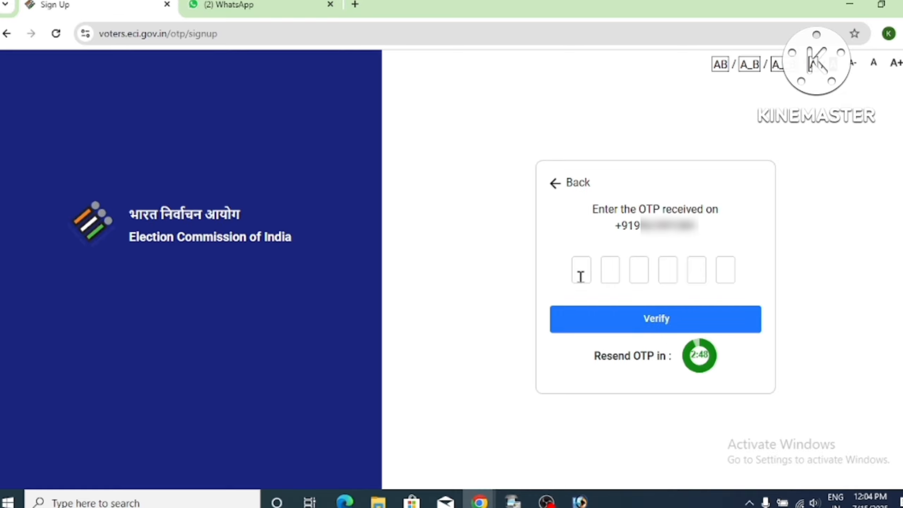
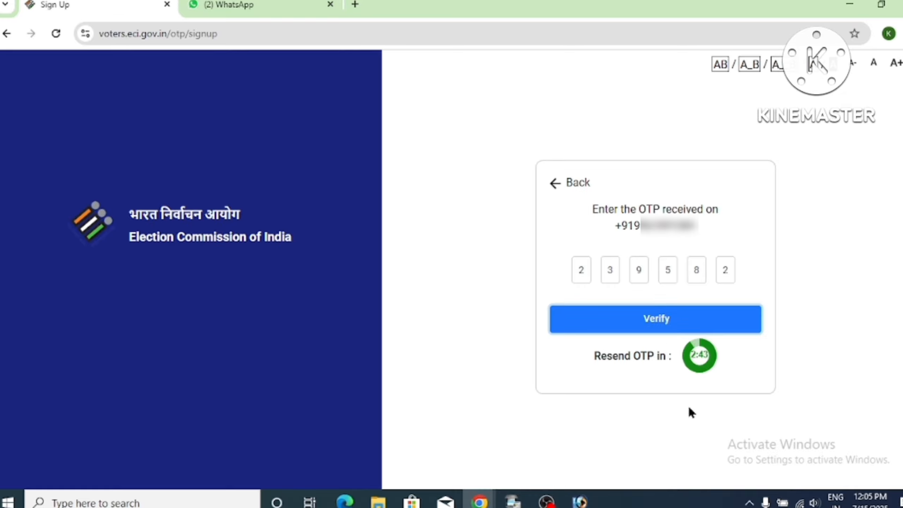
left_click(659, 318)
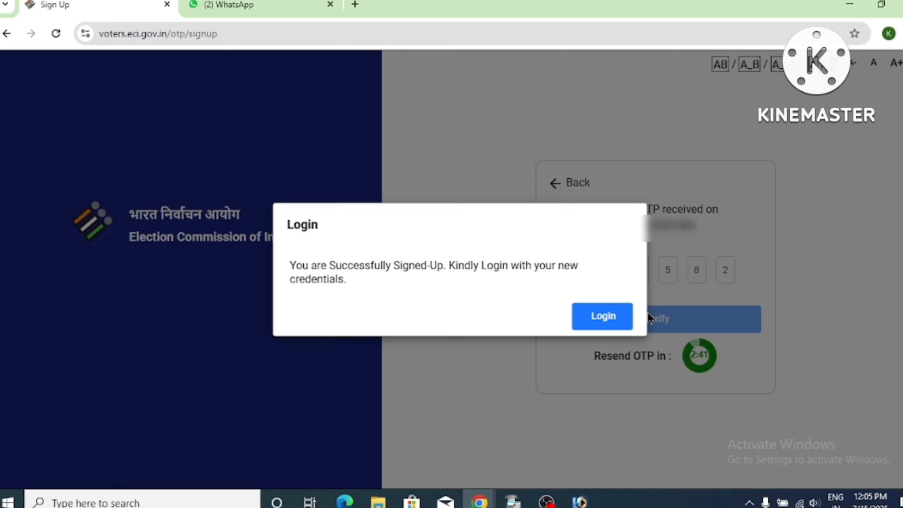
On the login form, enter the registered mobile number and captcha, then request an OTP.
left_click(602, 316)
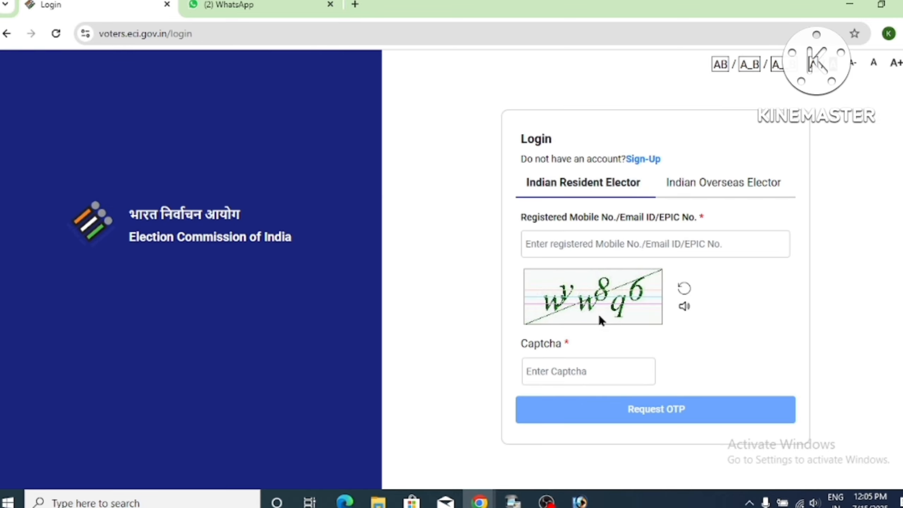
left_click(640, 245)
type("95")
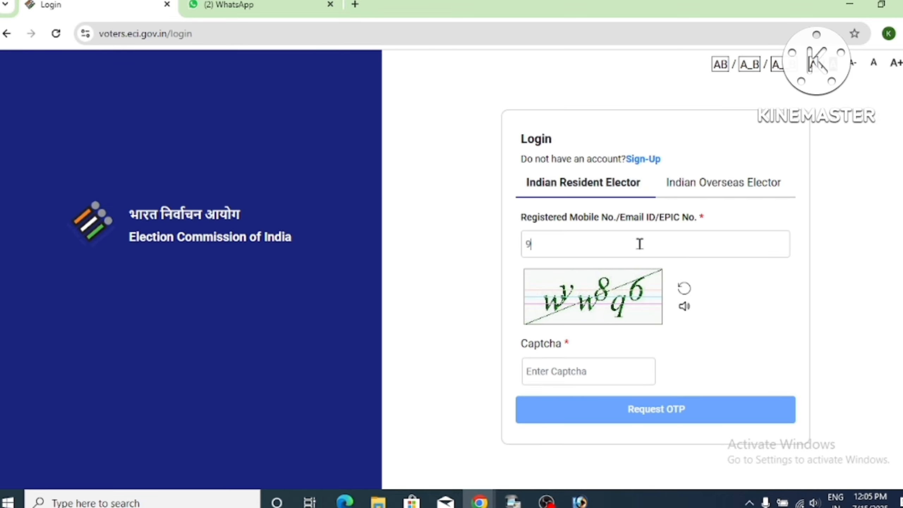
left_click(586, 371)
type("wyw8q6")
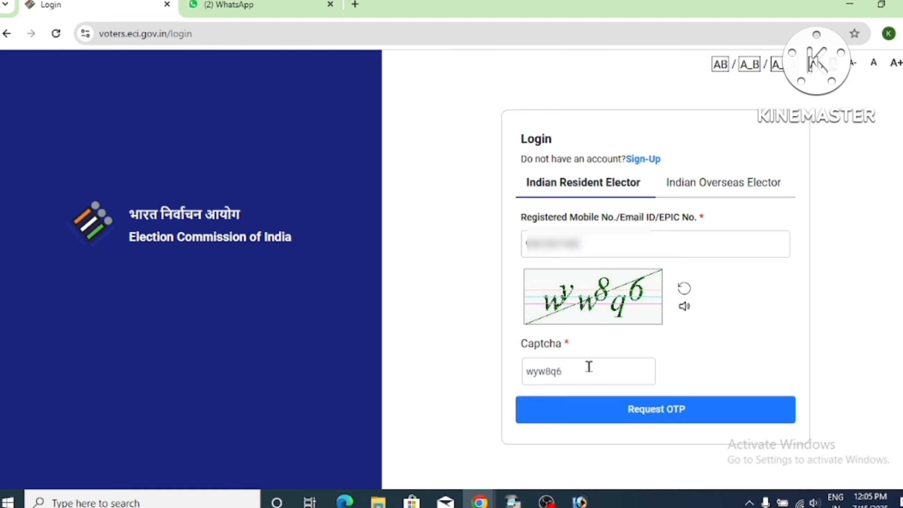
left_click(659, 415)
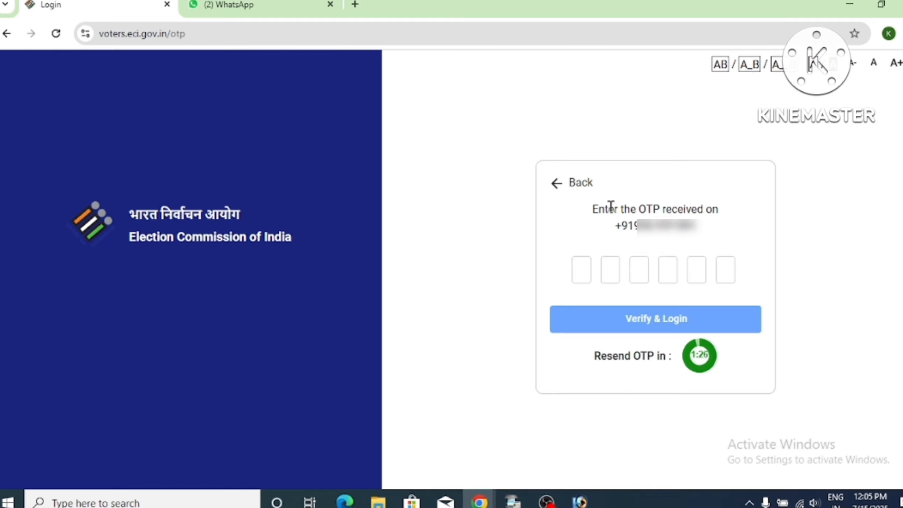
Enter the received login OTP and verify it to log in.
left_click_drag(629, 206, 700, 203)
left_click(679, 213)
left_click(581, 265)
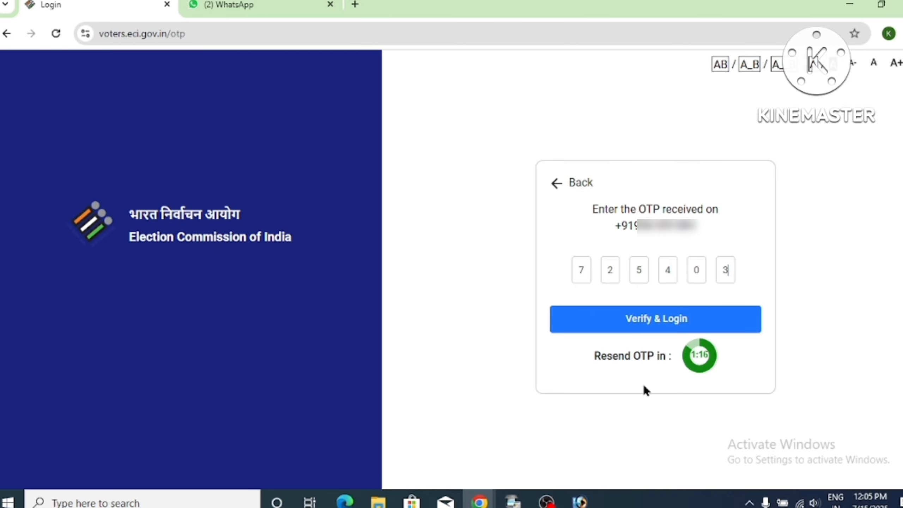
left_click(671, 325)
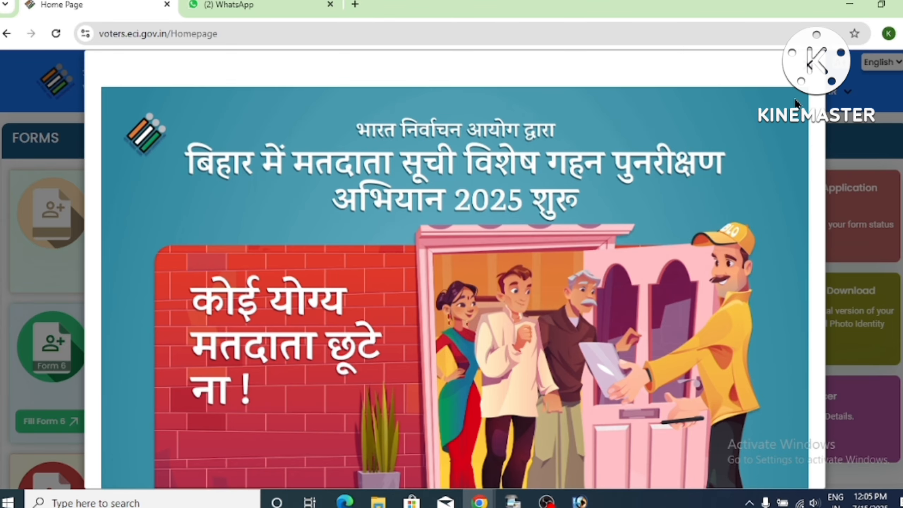
Dismiss the Bihar campaign banner and open the Form 8 shifting-of-residence application.
left_click(809, 66)
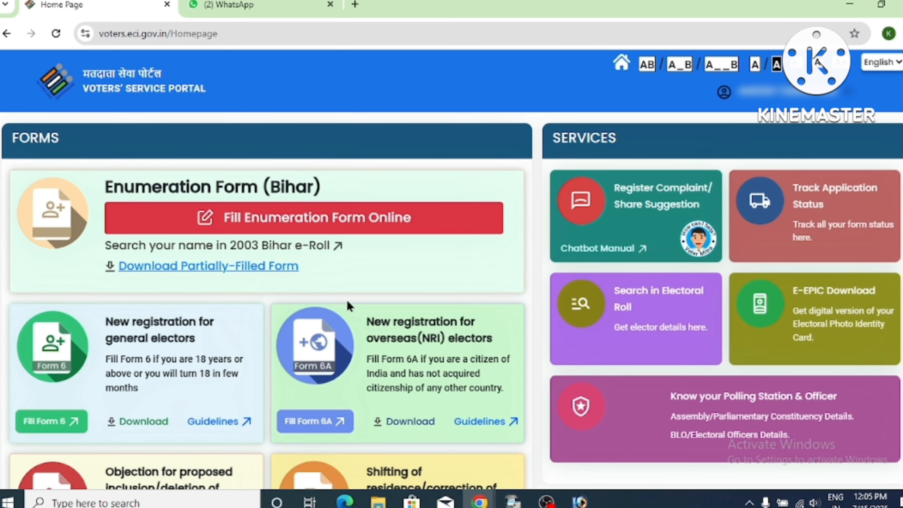
scroll(255, 300, "down", 5)
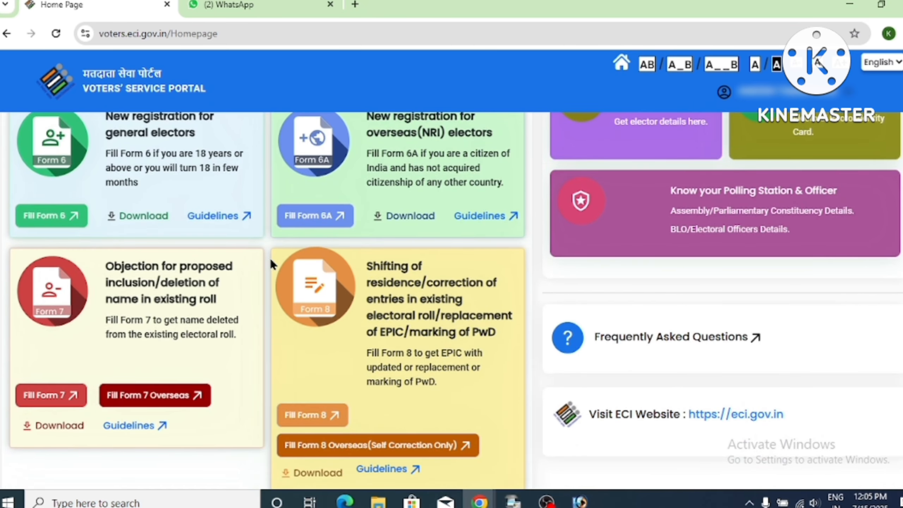
left_click(318, 415)
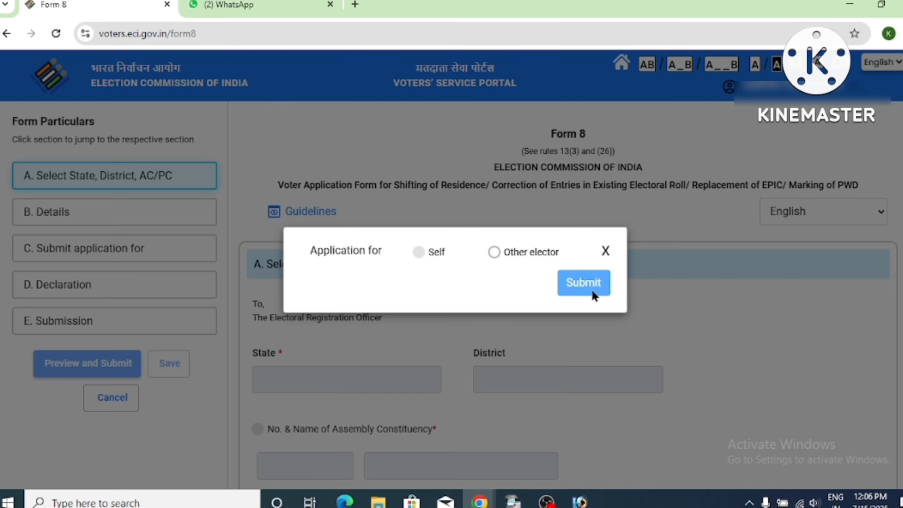
Choose 'Other elector' and look up the elector by their EPIC number.
scroll(562, 283, "down", 5)
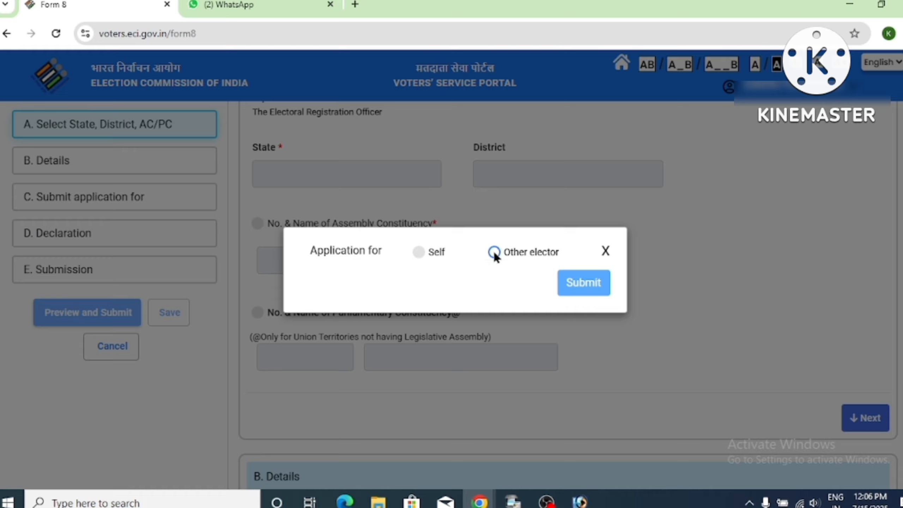
left_click(493, 252)
left_click(424, 276)
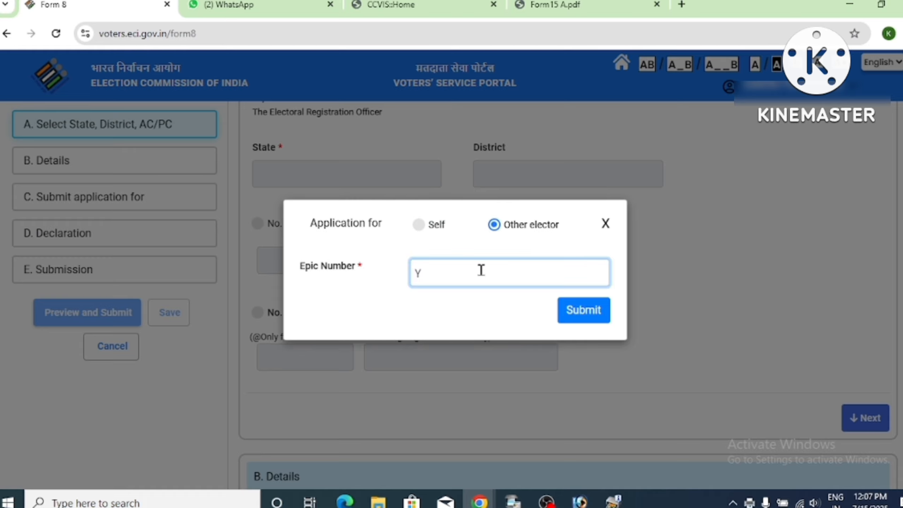
type("NG")
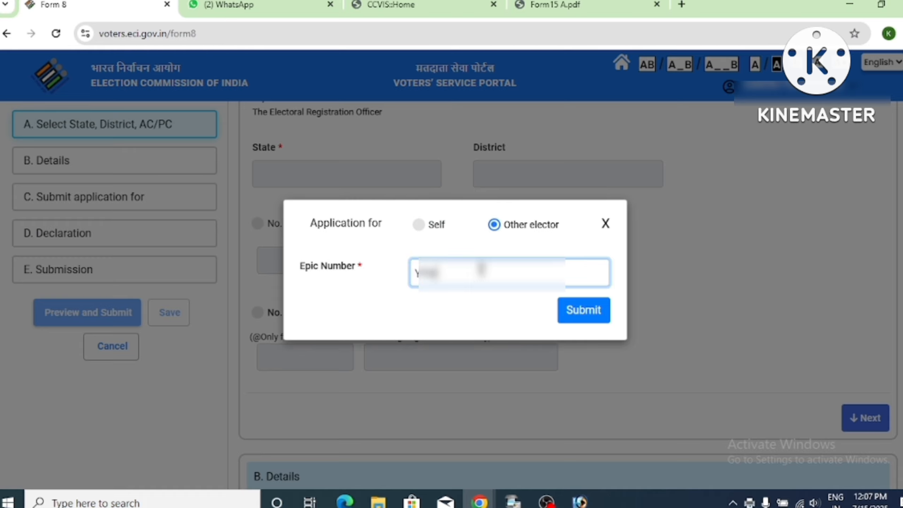
type("0000000")
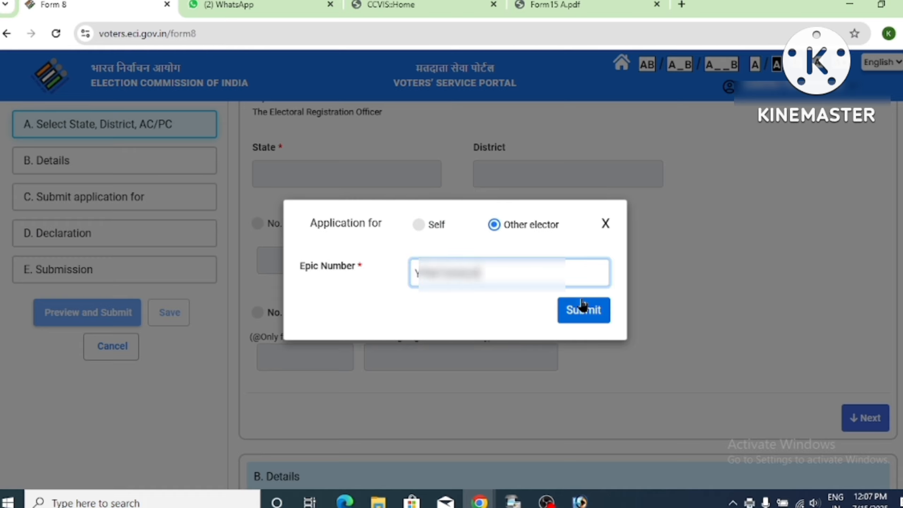
left_click(583, 305)
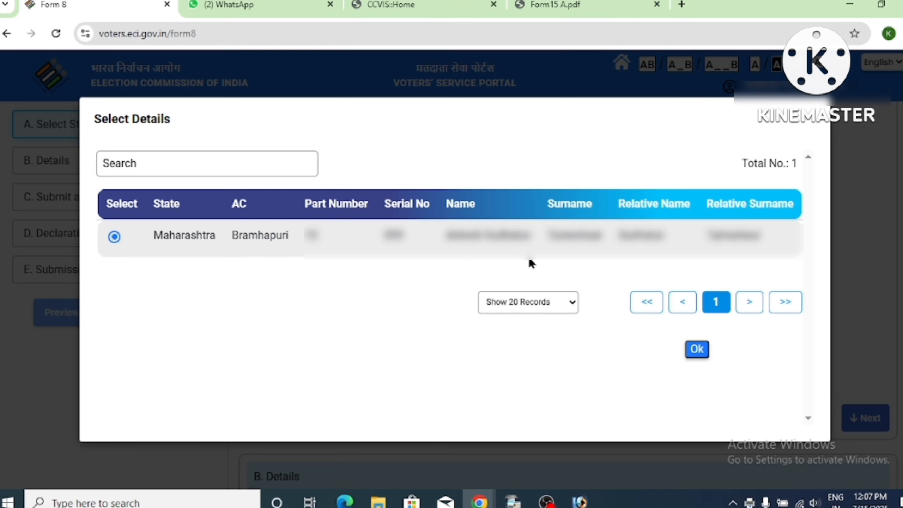
Confirm the Bramhapuri record and choose Shifting of Residence within the Assembly Constituency.
left_click(696, 349)
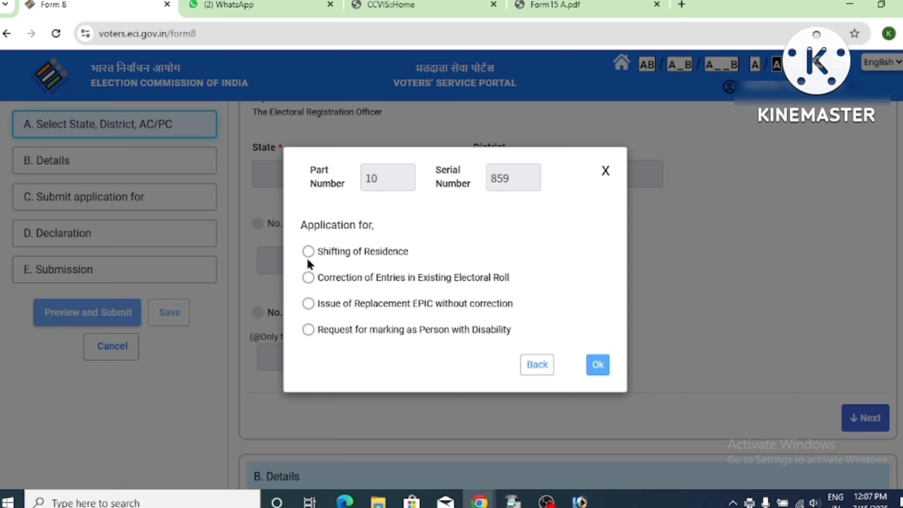
double_click(310, 257)
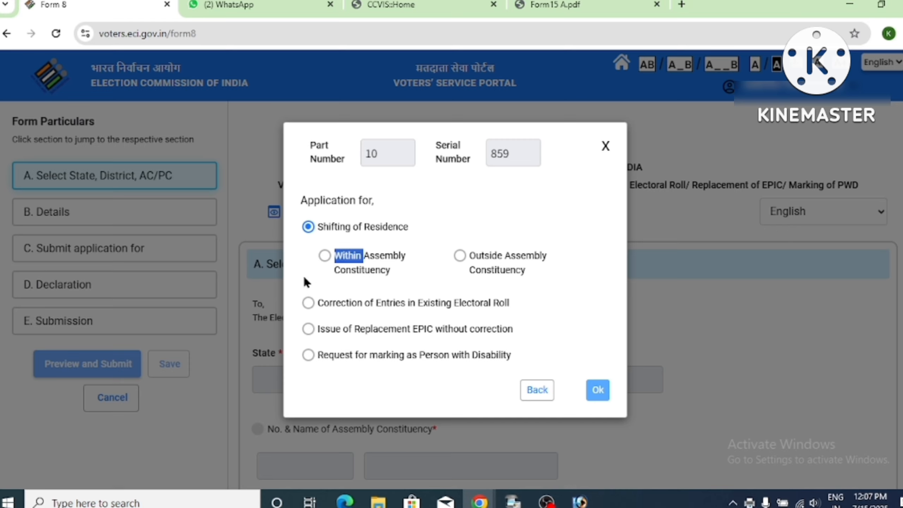
left_click(325, 256)
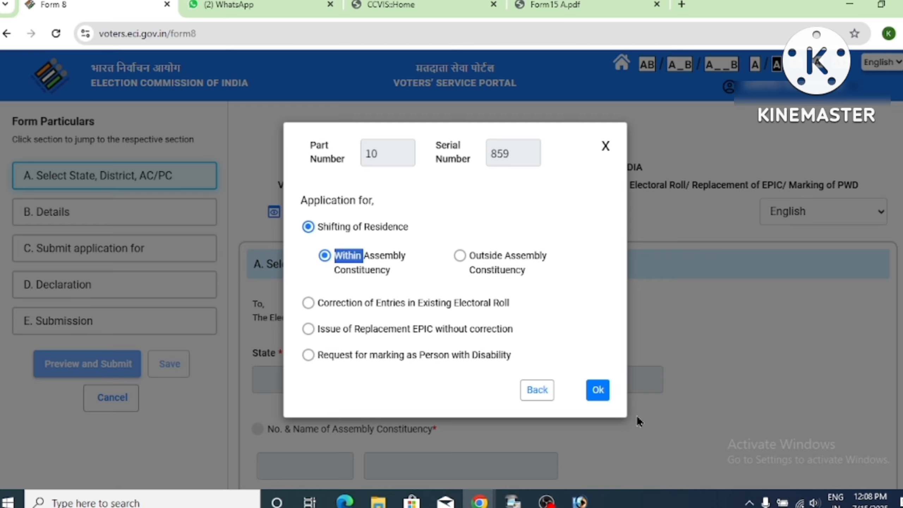
left_click(604, 390)
scroll(559, 366, "down", 3)
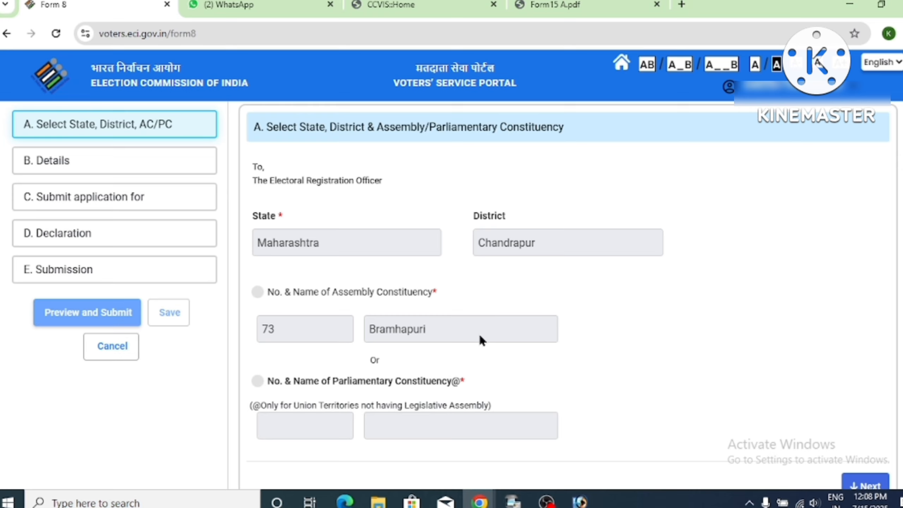
Leave section A as prefilled and advance to the B. Details section.
scroll(445, 329, "down", 3)
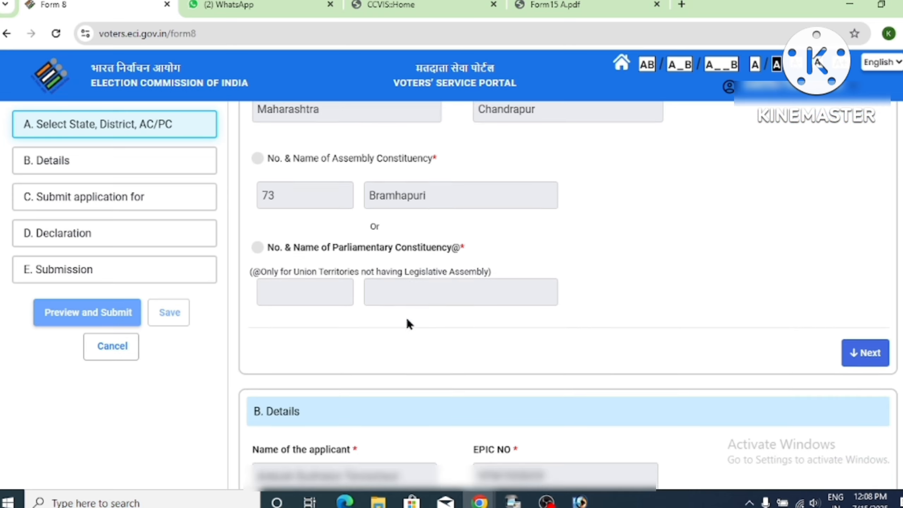
left_click(873, 342)
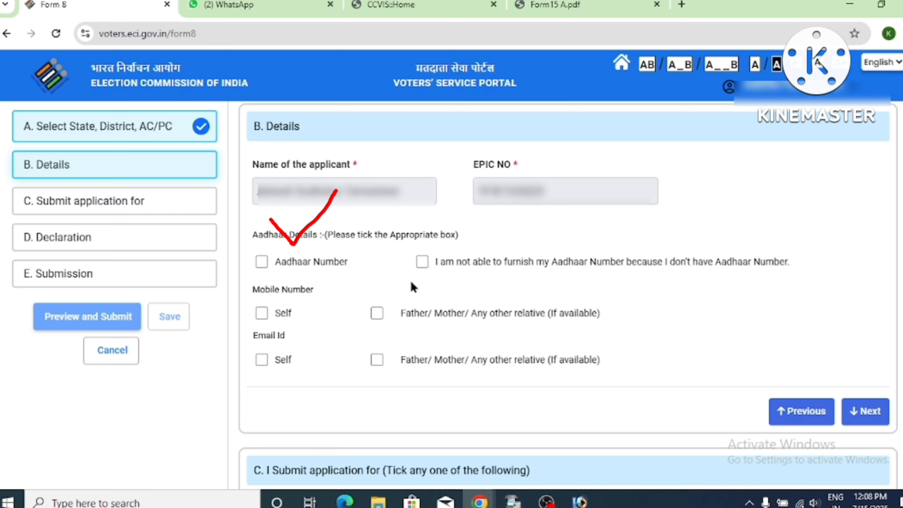
Enter the applicant's Aadhaar number and fill in their own saved mobile number.
left_click(262, 263)
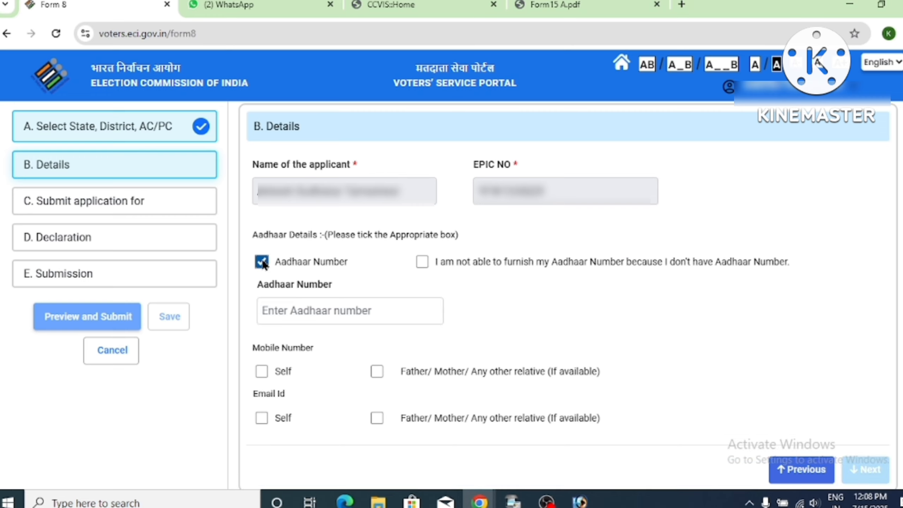
left_click(295, 315)
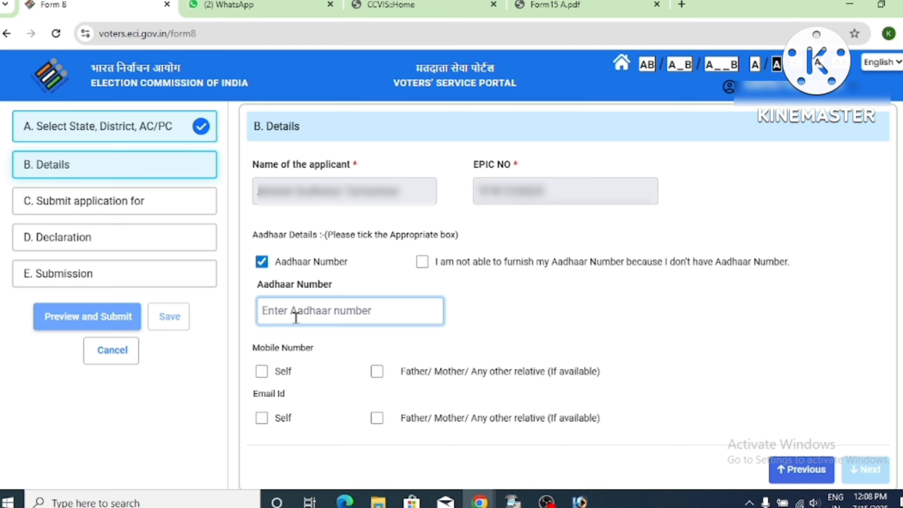
type("••••••••••••")
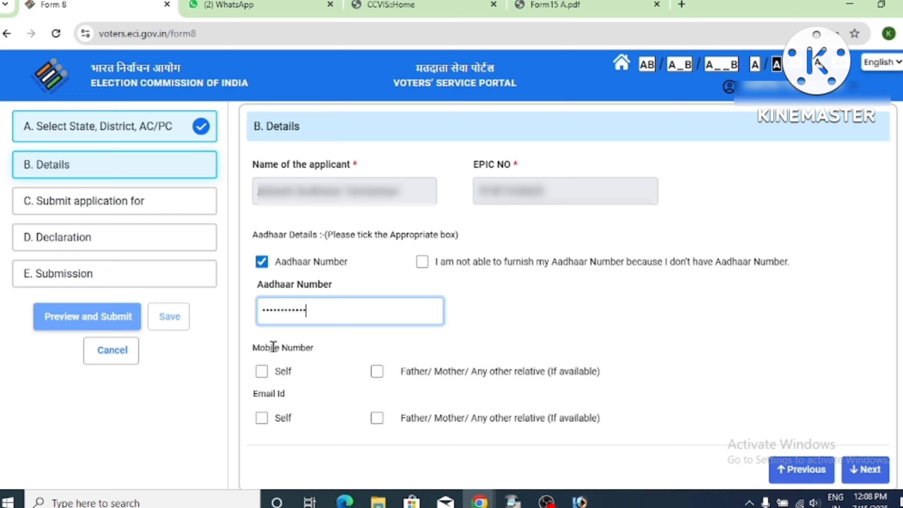
left_click(262, 371)
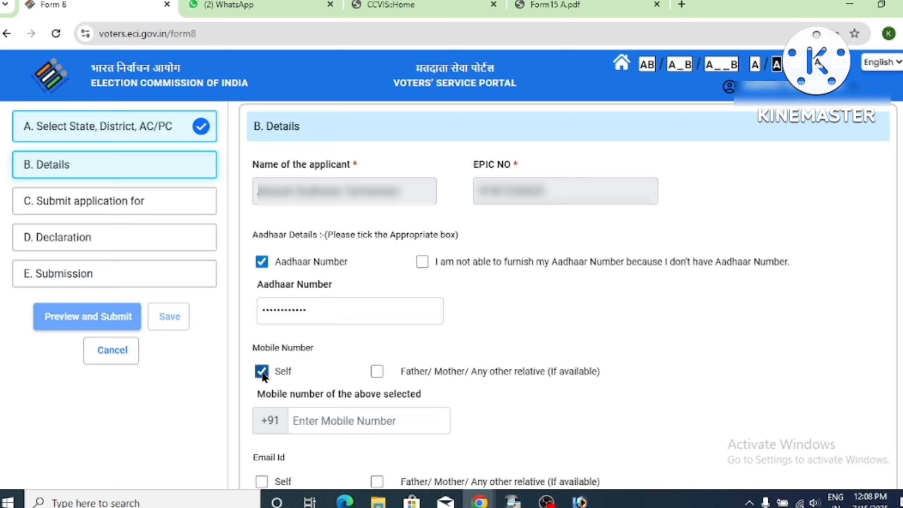
left_click(319, 421)
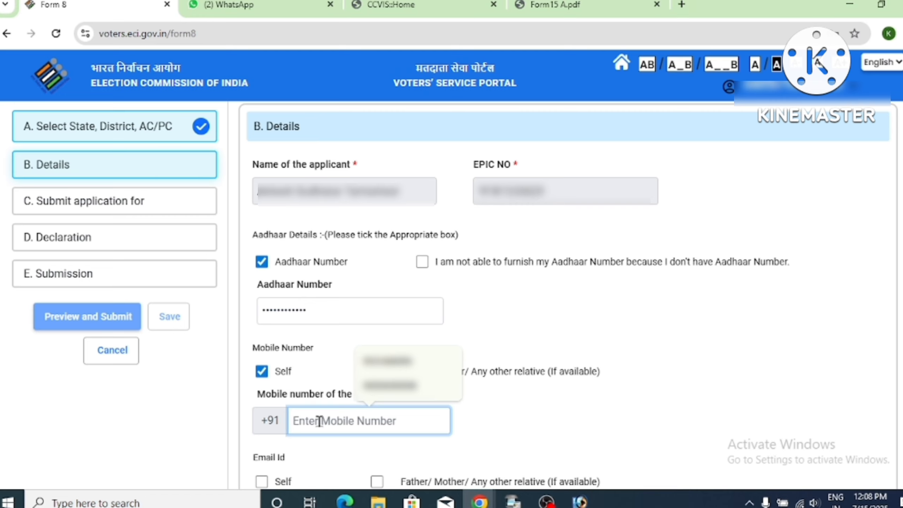
left_click(388, 361)
Enter the applicant's own email address and advance to section C.
scroll(298, 380, "down", 4)
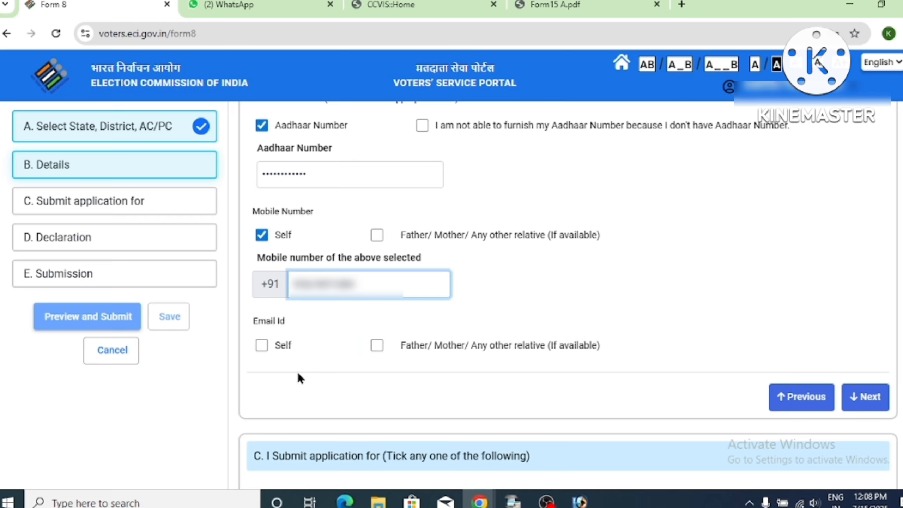
scroll(298, 373, "up", 1)
scroll(298, 373, "down", 2)
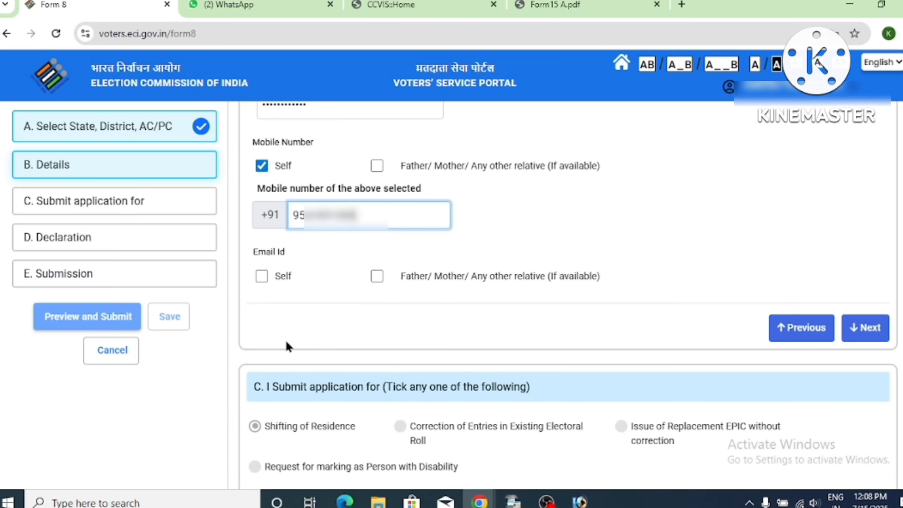
left_click(259, 276)
left_click(298, 330)
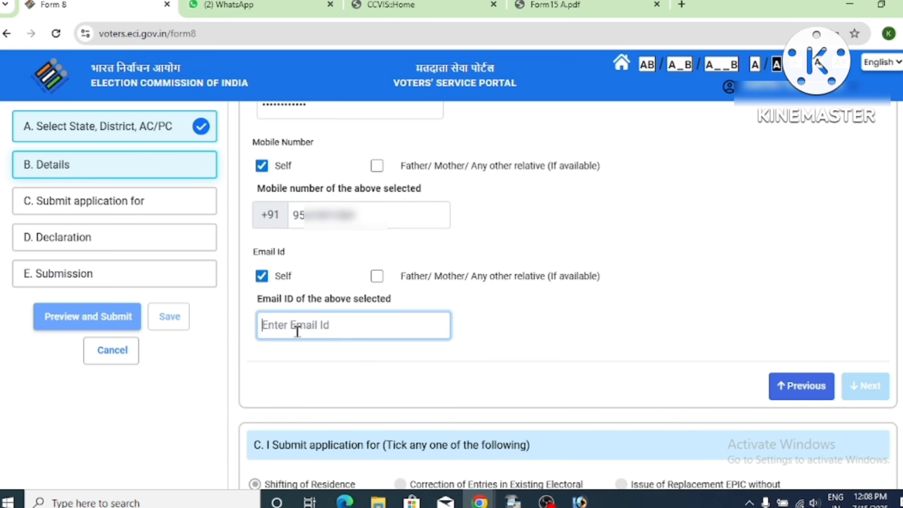
type("ar")
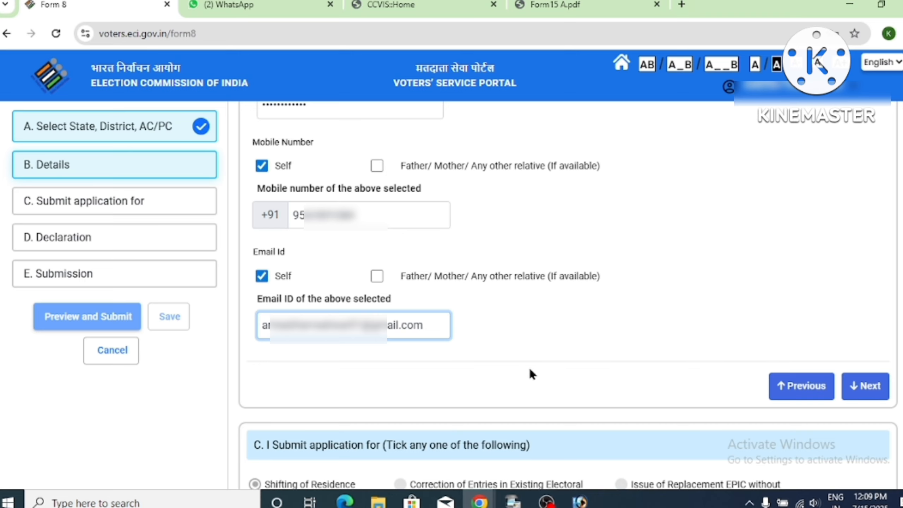
left_click(866, 394)
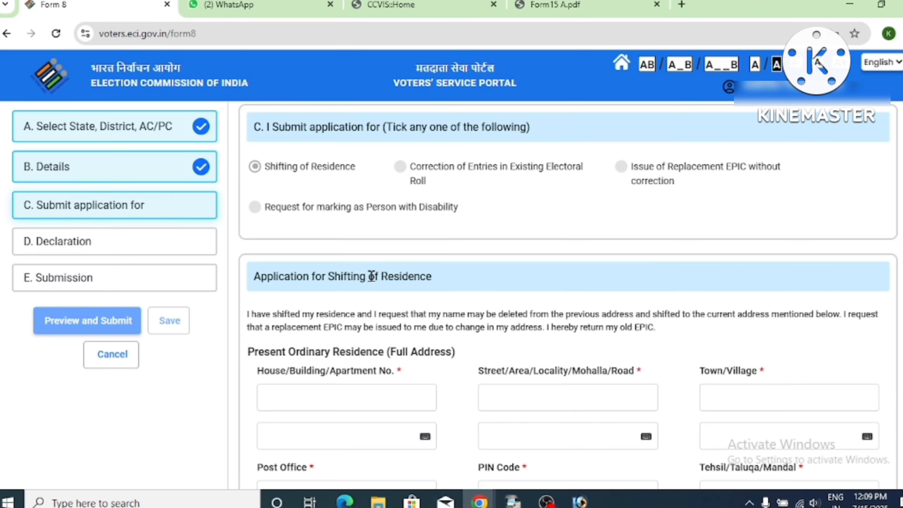
Fill in the present residence address fields, from House/Building through District Chandrapur.
scroll(370, 277, "down", 3)
scroll(372, 276, "down", 2)
left_click(279, 264)
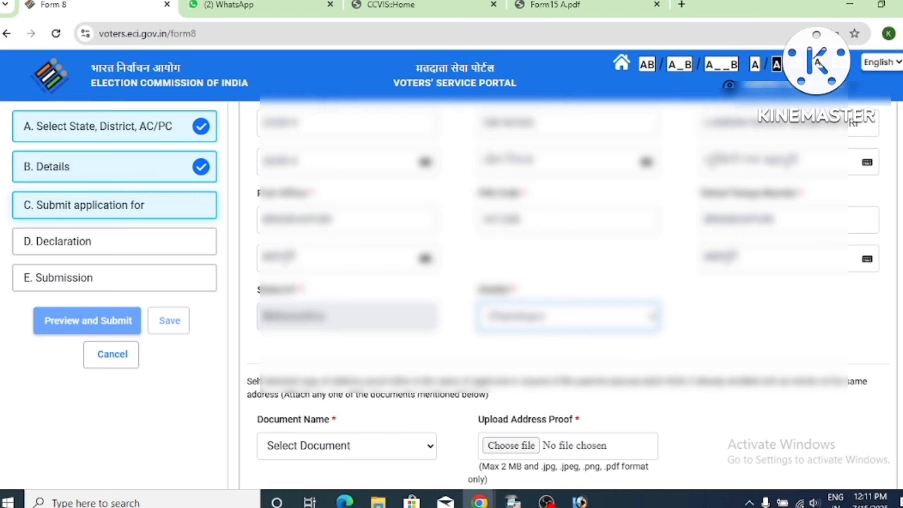
scroll(539, 331, "down", 7)
scroll(539, 331, "up", 2)
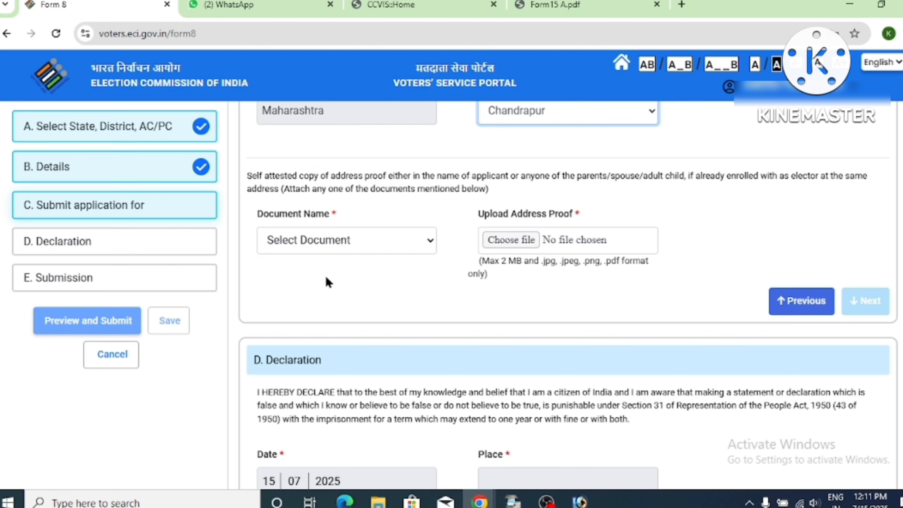
Select Water/Electricity/Gas connection Bill as address proof and upload ELICTRICITY BILL.pdf.
left_click(356, 244)
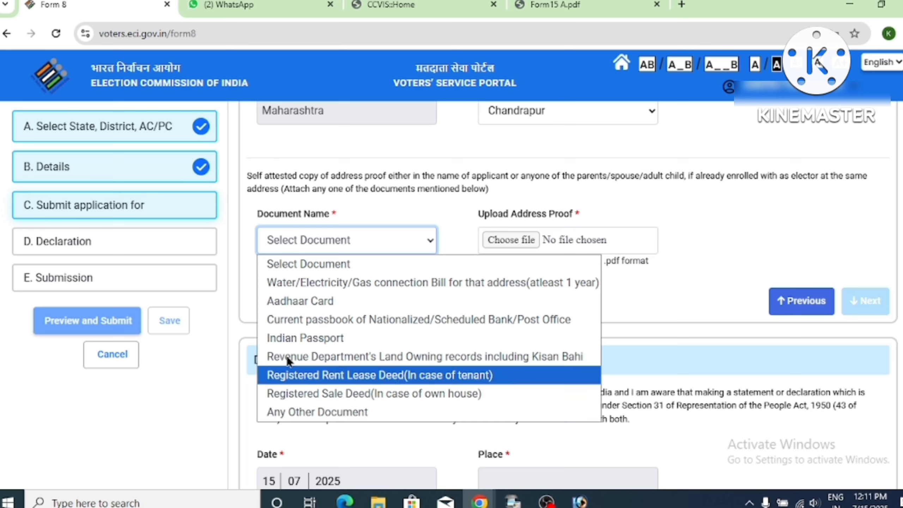
left_click(330, 283)
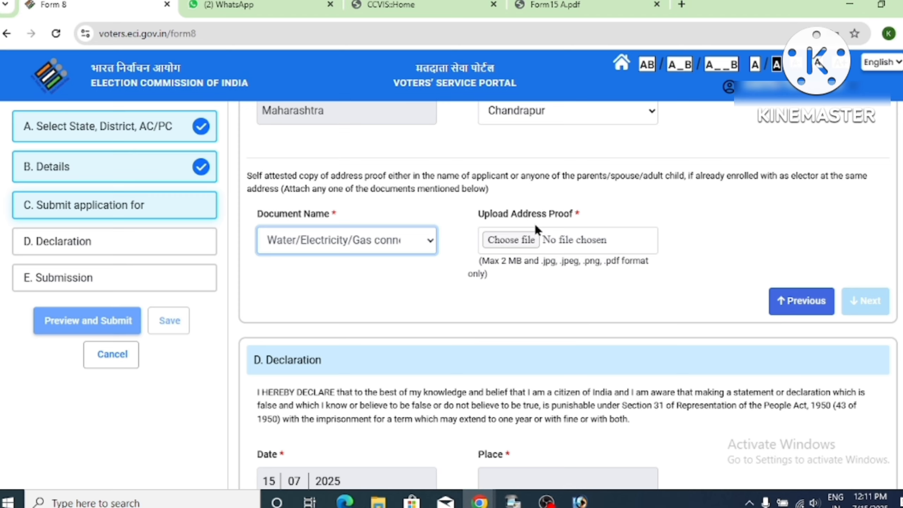
left_click(495, 242)
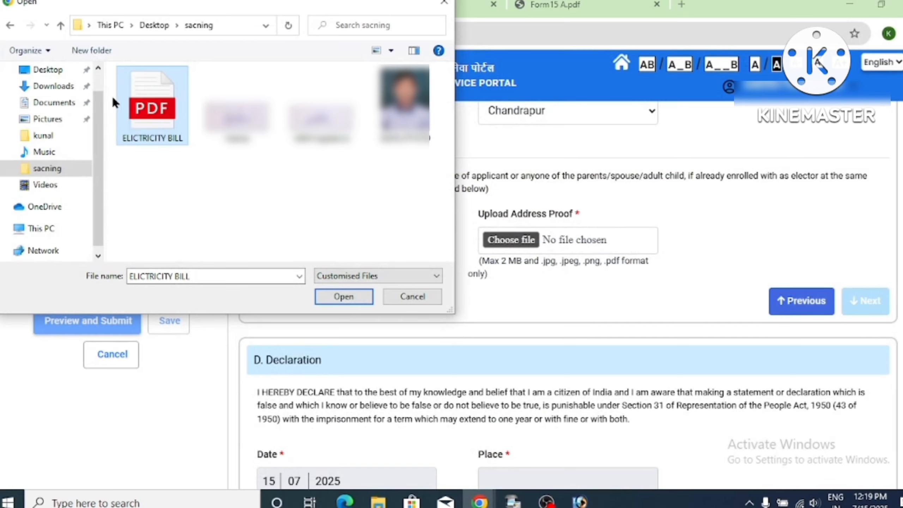
double_click(174, 108)
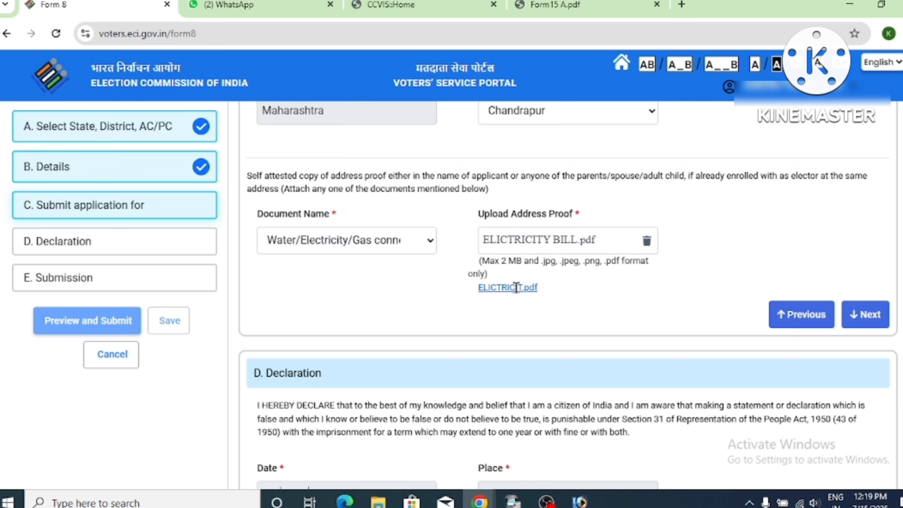
Complete the declaration with BRAMHAPURI as the place.
scroll(869, 247, "down", 2)
left_click(868, 246)
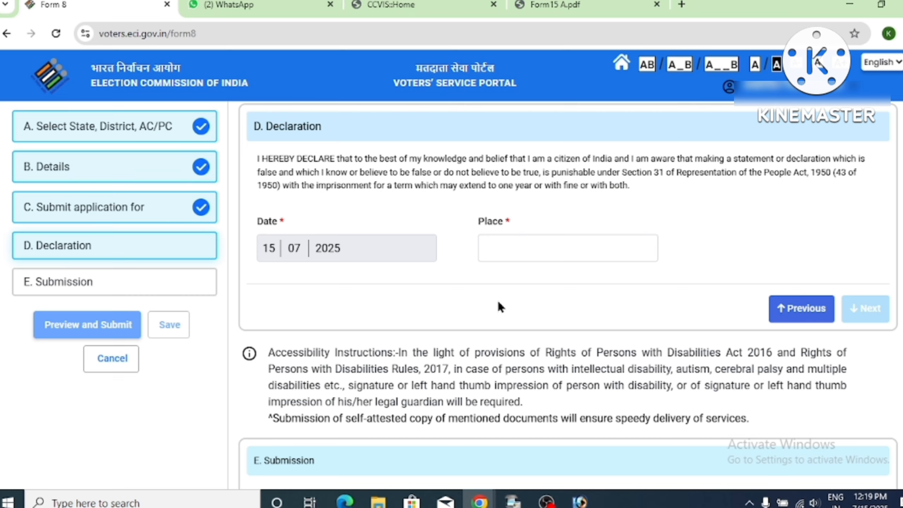
left_click(498, 252)
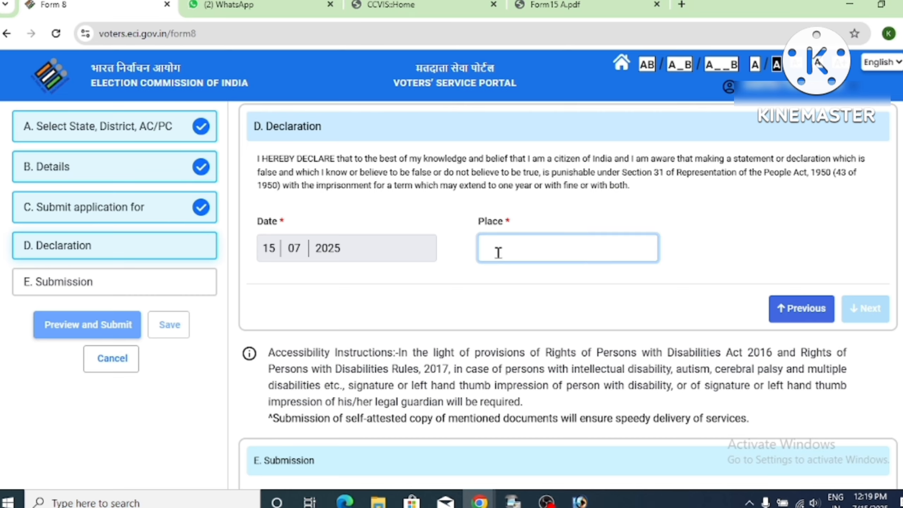
type("BRAMHAPURI")
left_click(869, 313)
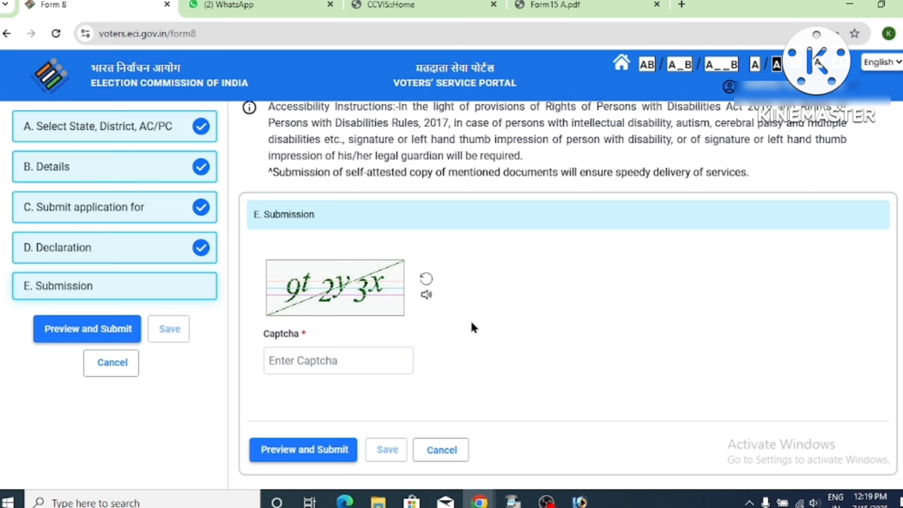
Enter the submission captcha and open the Form 8 preview.
left_click(321, 362)
type("9t2y3x")
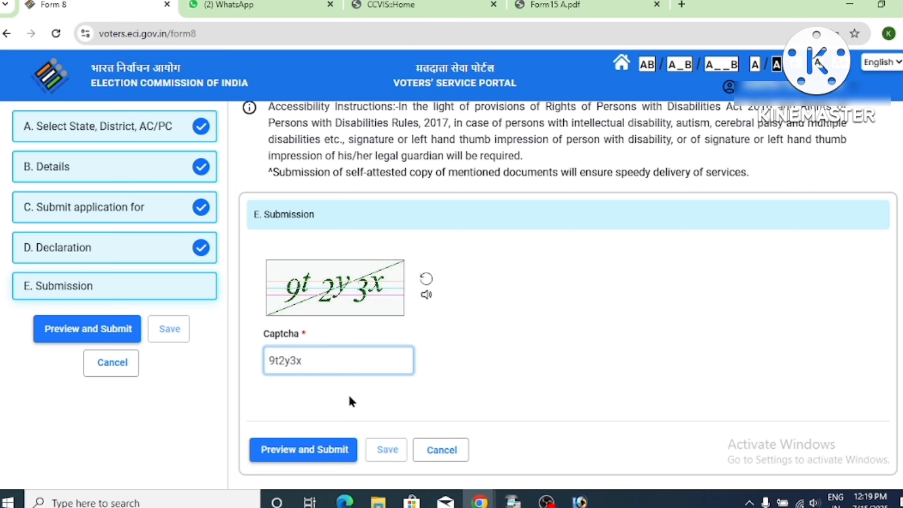
left_click(317, 450)
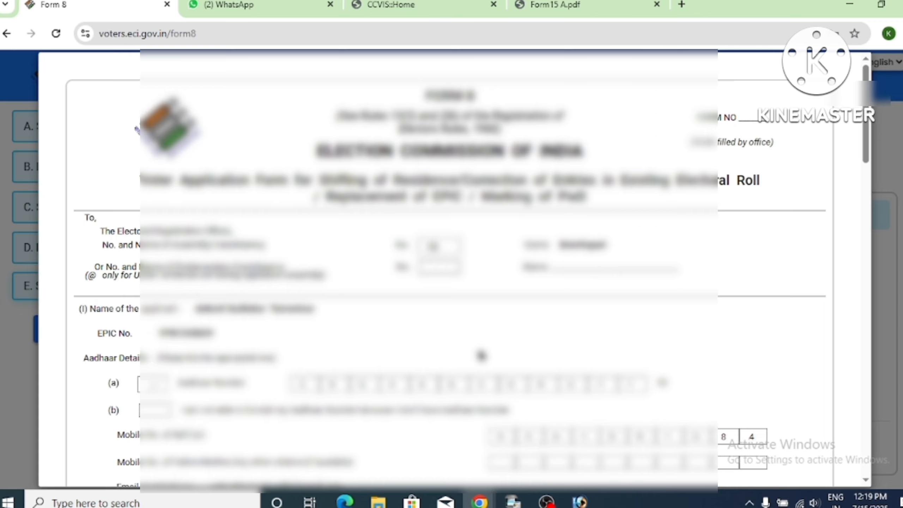
Review the Form 8 preview to the bottom and choose Submit.
scroll(482, 355, "down", 5)
scroll(569, 325, "down", 1)
scroll(451, 303, "down", 9)
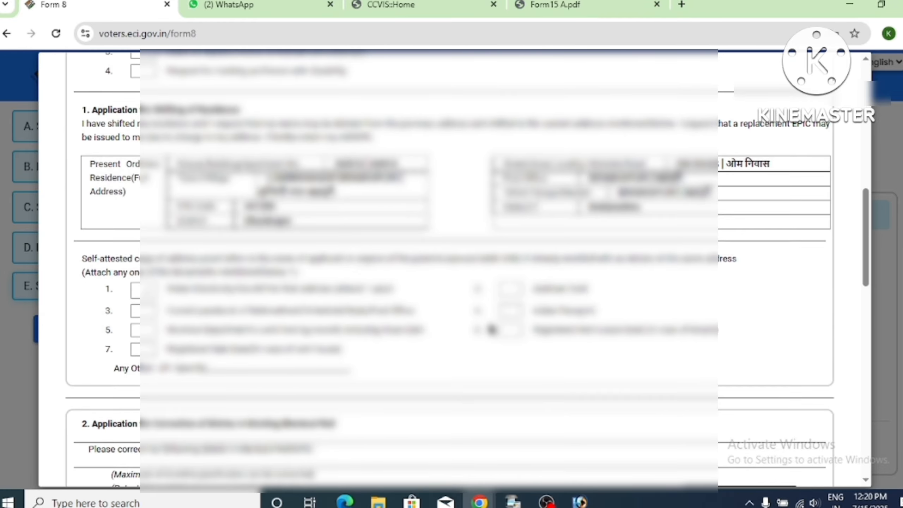
scroll(493, 329, "down", 9)
scroll(430, 355, "down", 13)
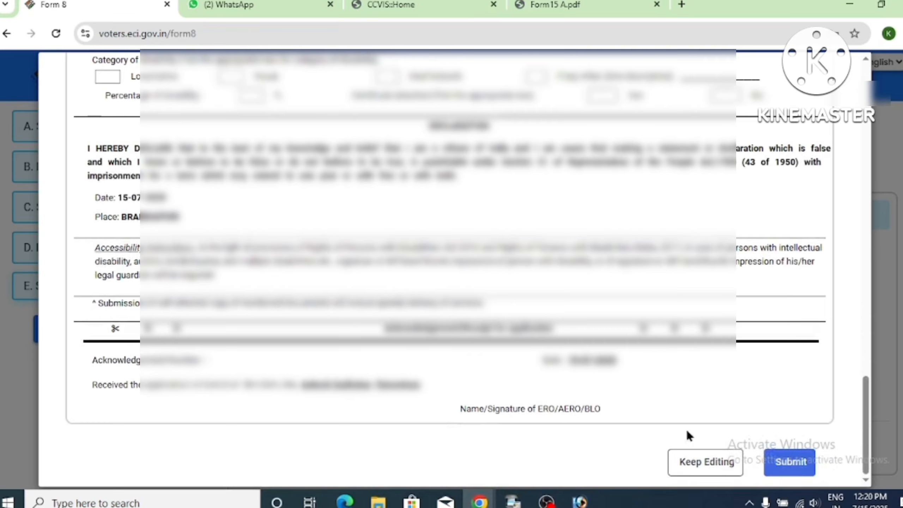
left_click(789, 463)
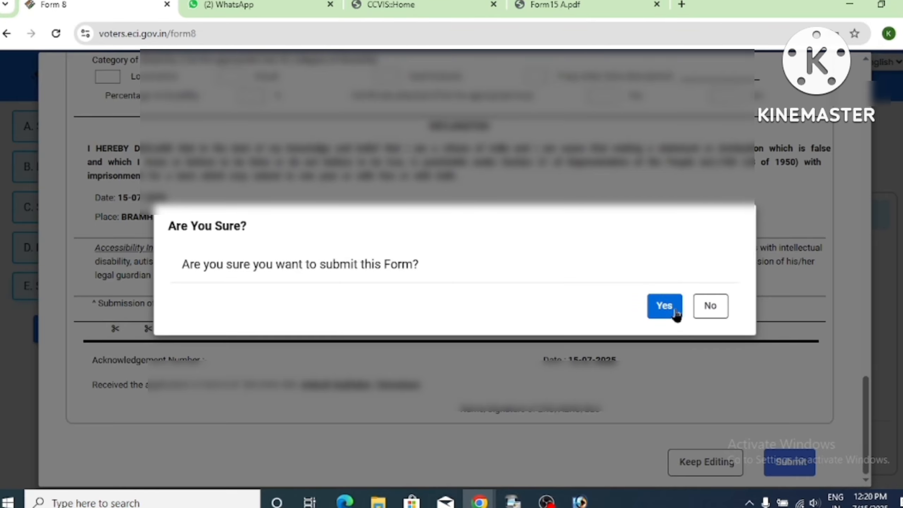
Confirm the Form 8 submission, check the reference number, and download the acknowledgement PDF.
left_click(660, 310)
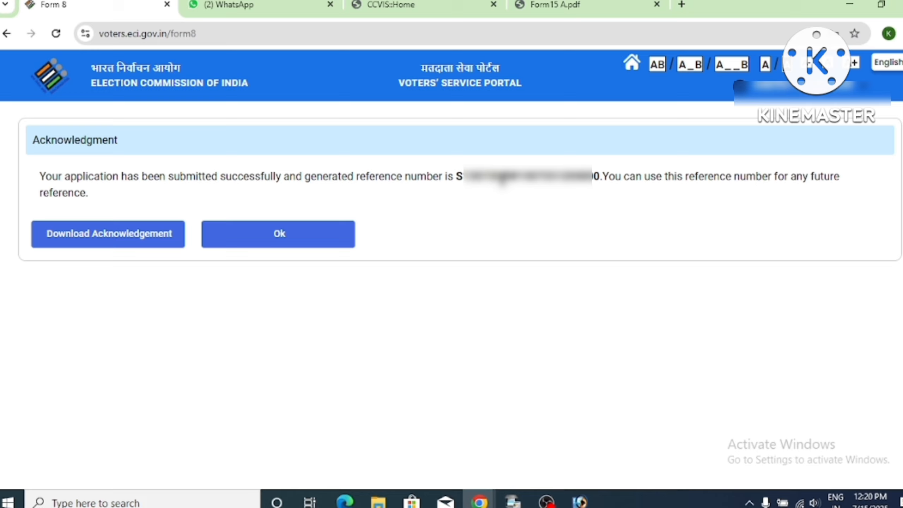
double_click(502, 176)
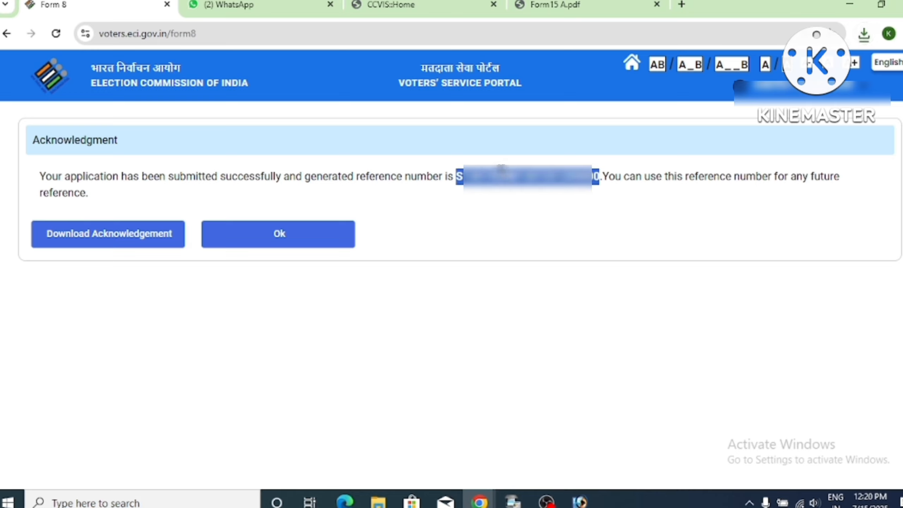
left_click(501, 176)
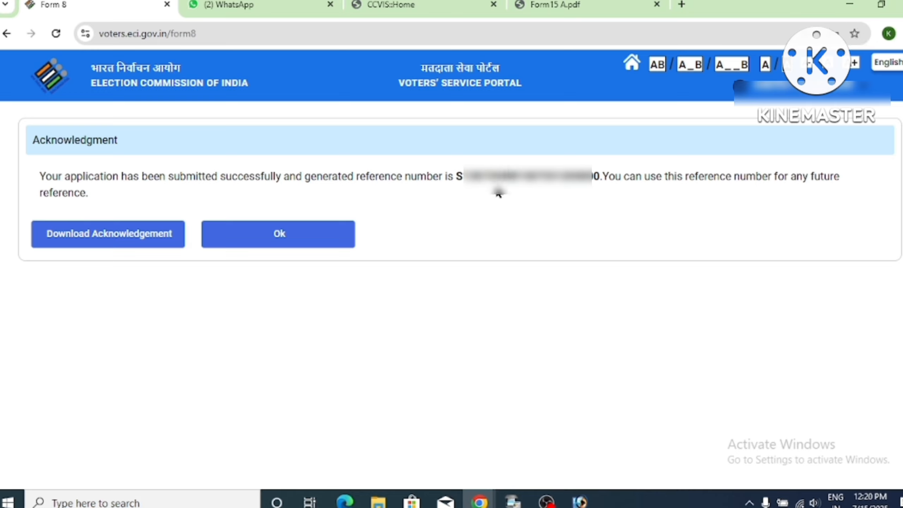
left_click(117, 243)
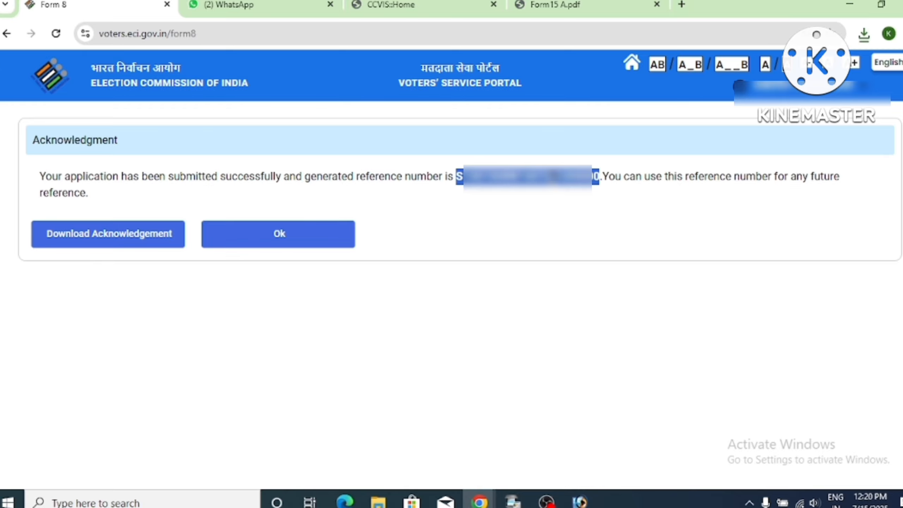
left_click(863, 34)
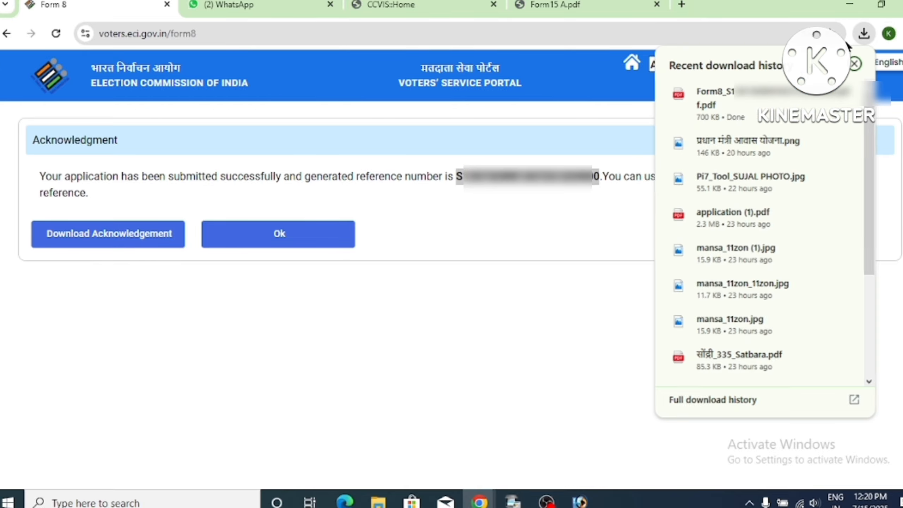
Open the downloaded Form8 acknowledgement PDF and look over both pages.
left_click(737, 96)
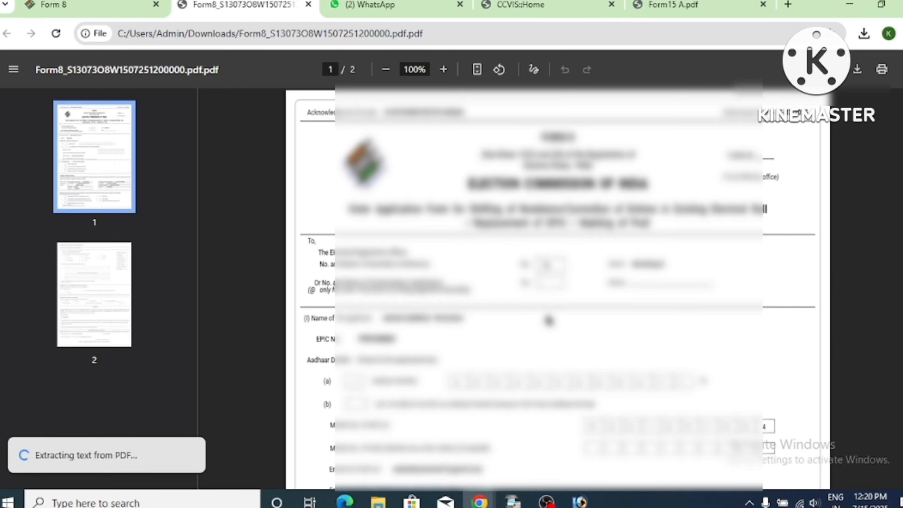
scroll(551, 331, "down", 15)
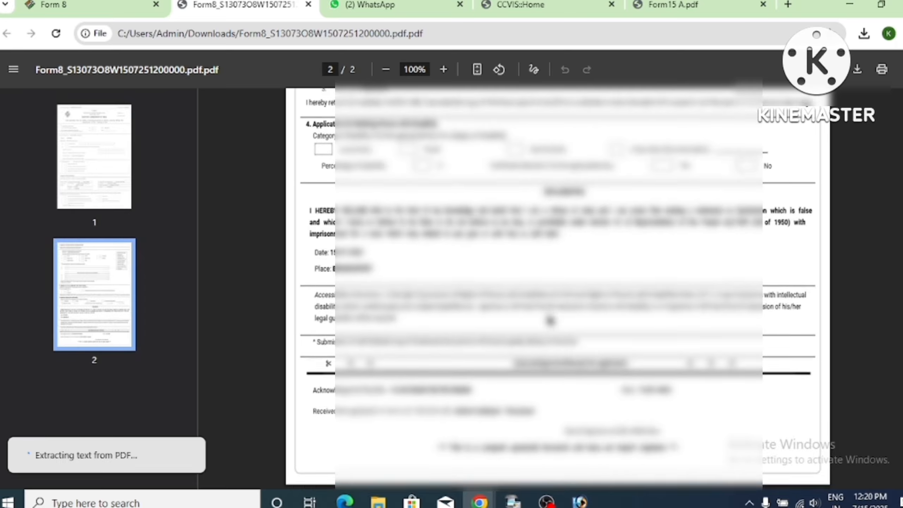
scroll(551, 322, "up", 15)
scroll(550, 321, "up", 2)
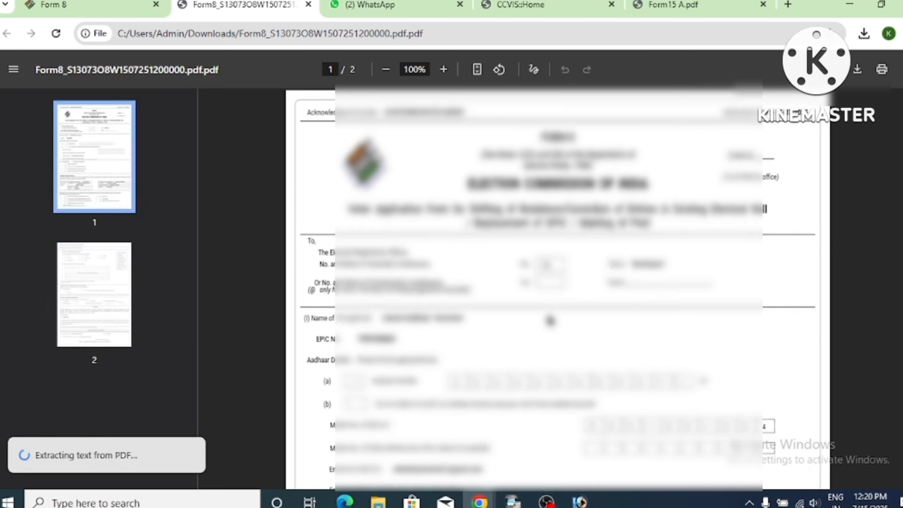
Start printing the acknowledgement with a Colour option selected.
key("ctrl+p")
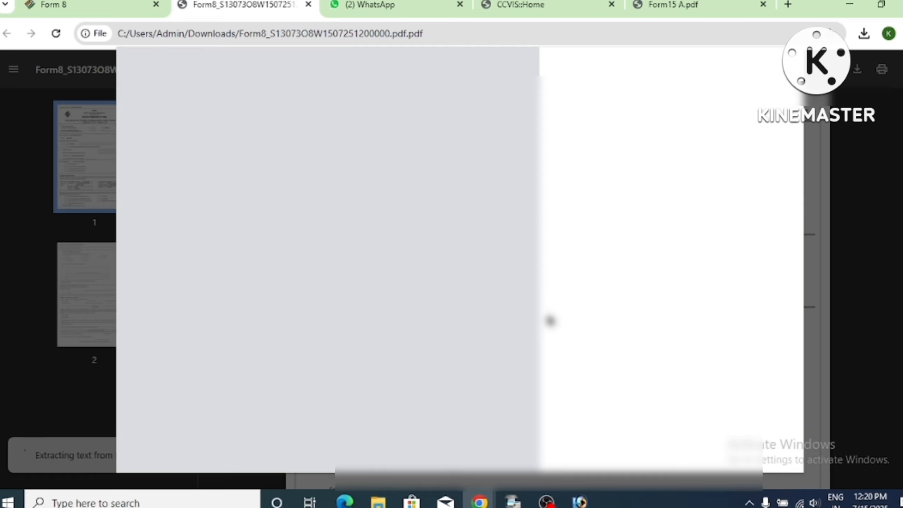
left_click(725, 231)
left_click(724, 235)
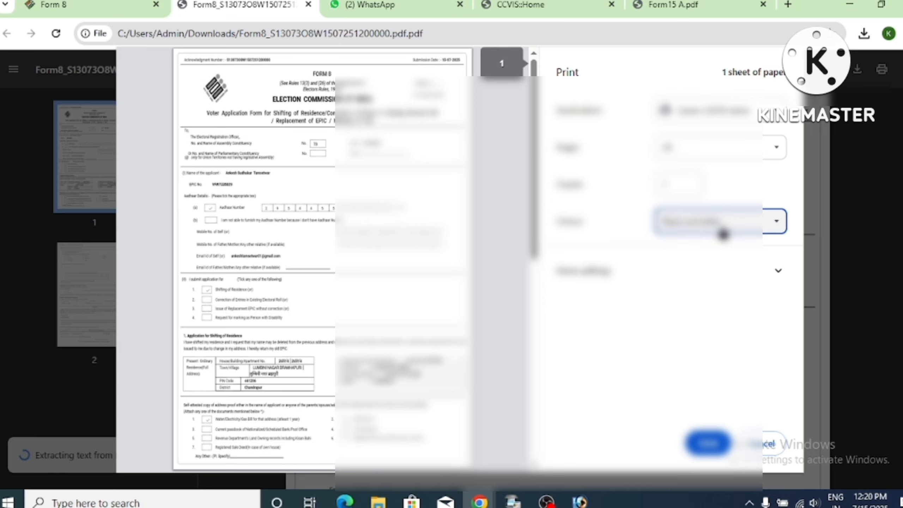